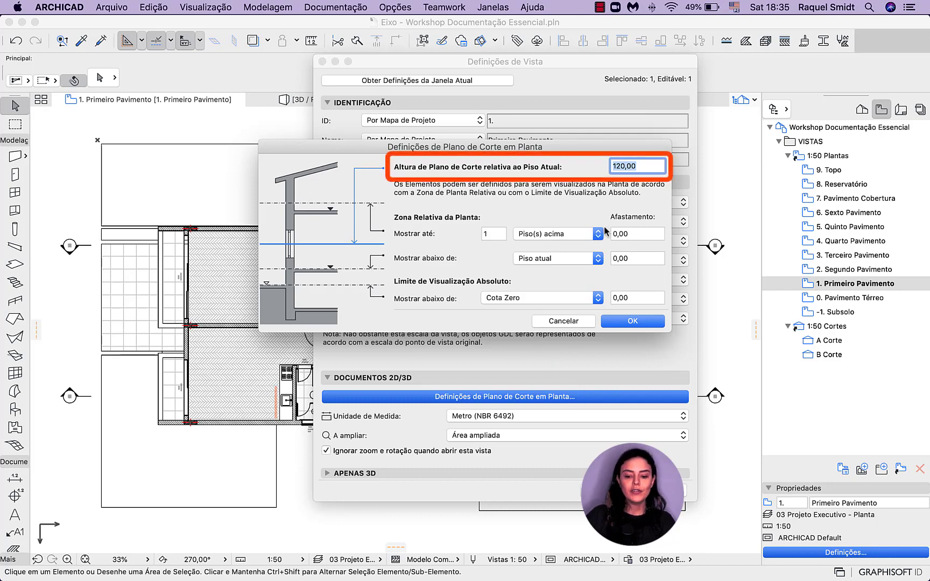
Step: Set the Primeiro Pavimento view's cut plane to show down to 1 Piso(s) abaixo and reload the view
left_click(641, 166)
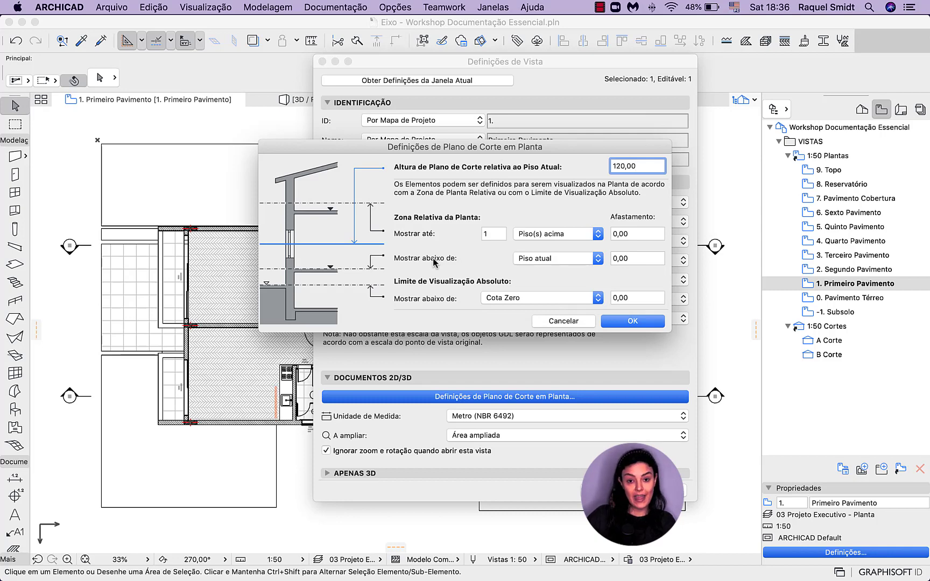
left_click(538, 260)
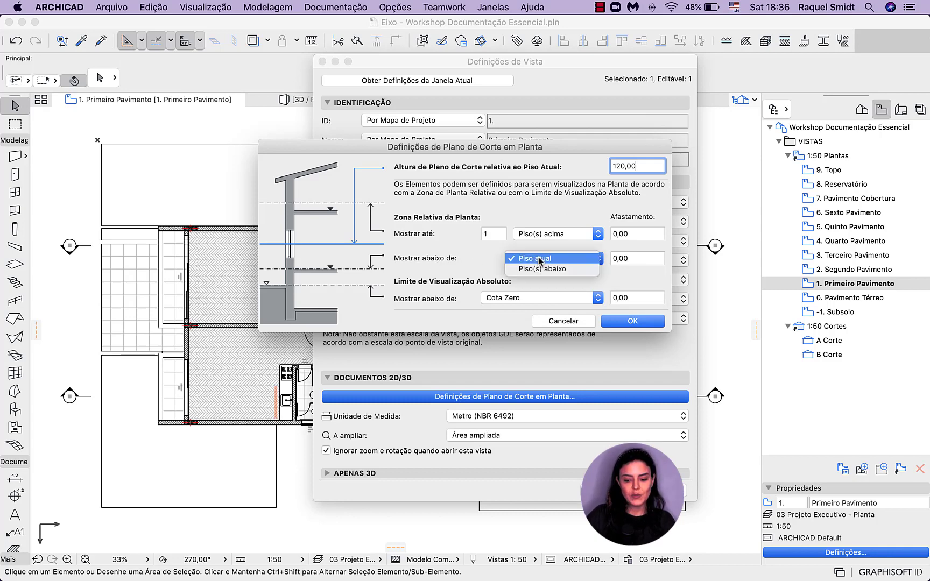
left_click(544, 267)
left_click(490, 258)
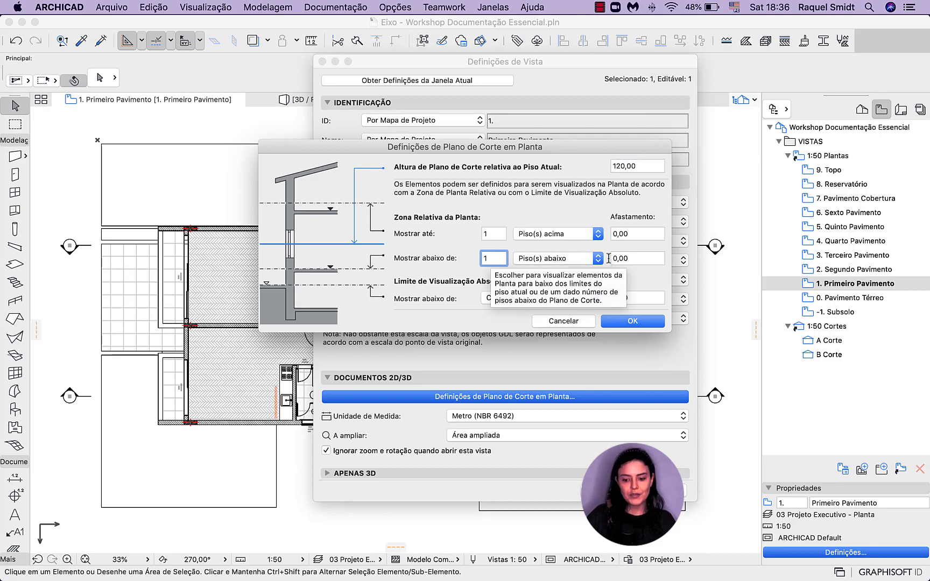
left_click(634, 259)
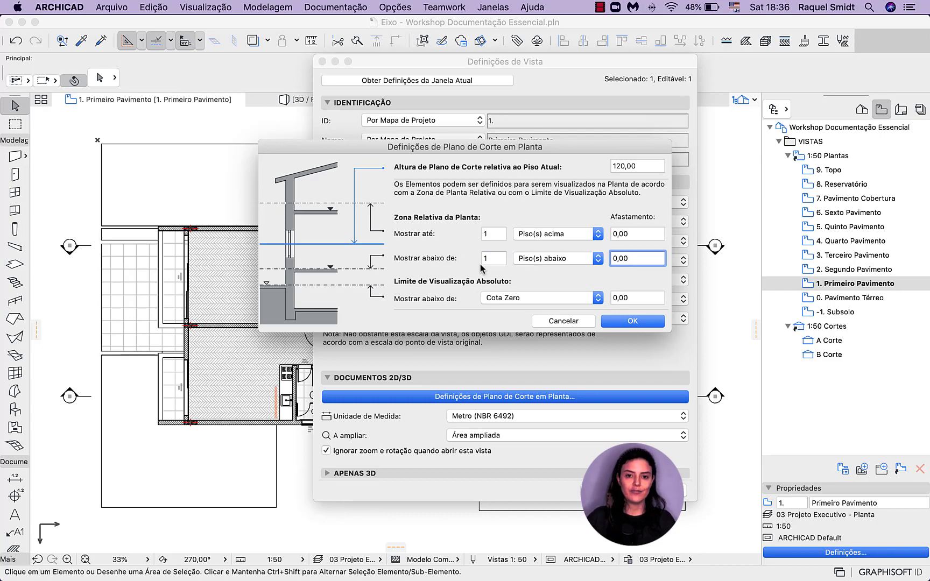
left_click(633, 321)
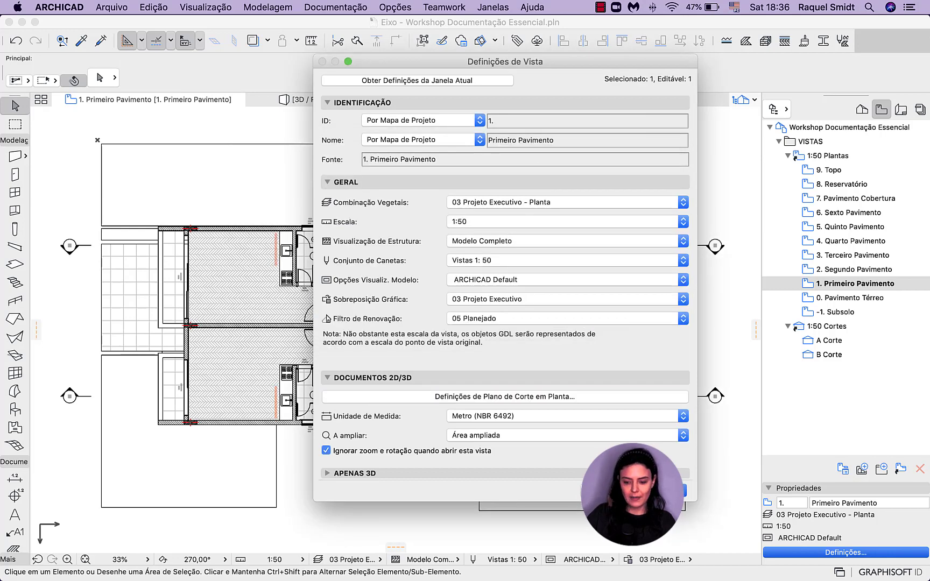
left_click(661, 490)
double_click(850, 285)
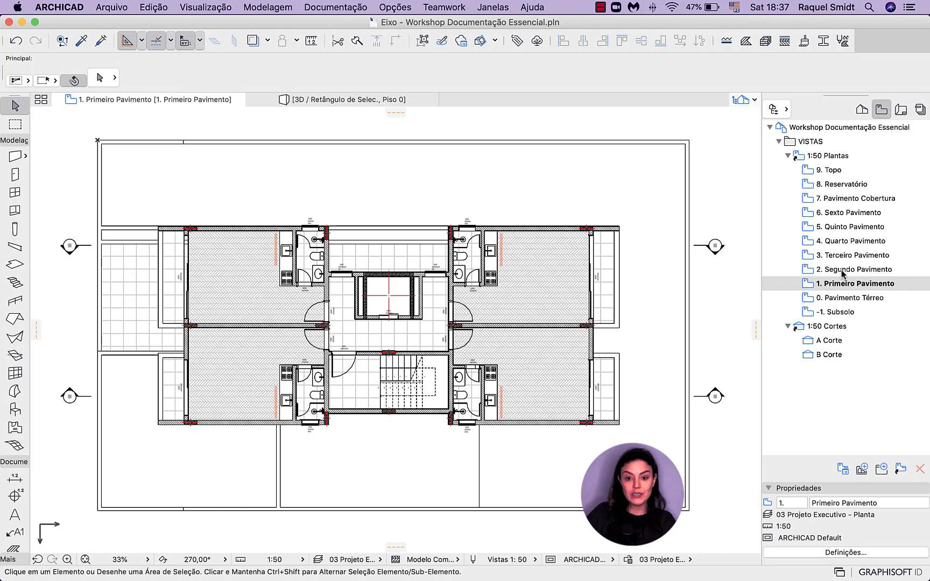
Step: Open the Segundo Pavimento view and set its floor plan cut plane to show down to 2 Piso(s) abaixo
double_click(843, 269)
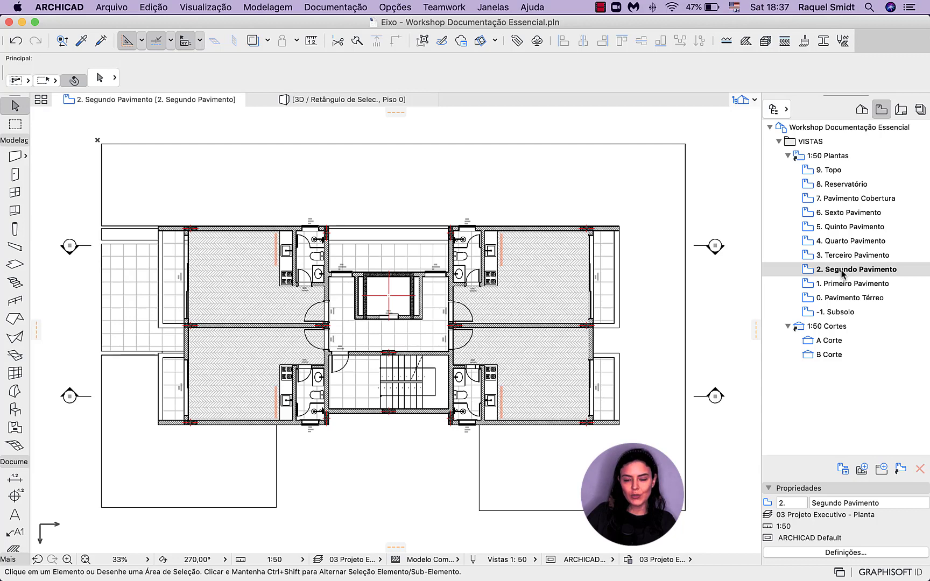
left_click(839, 554)
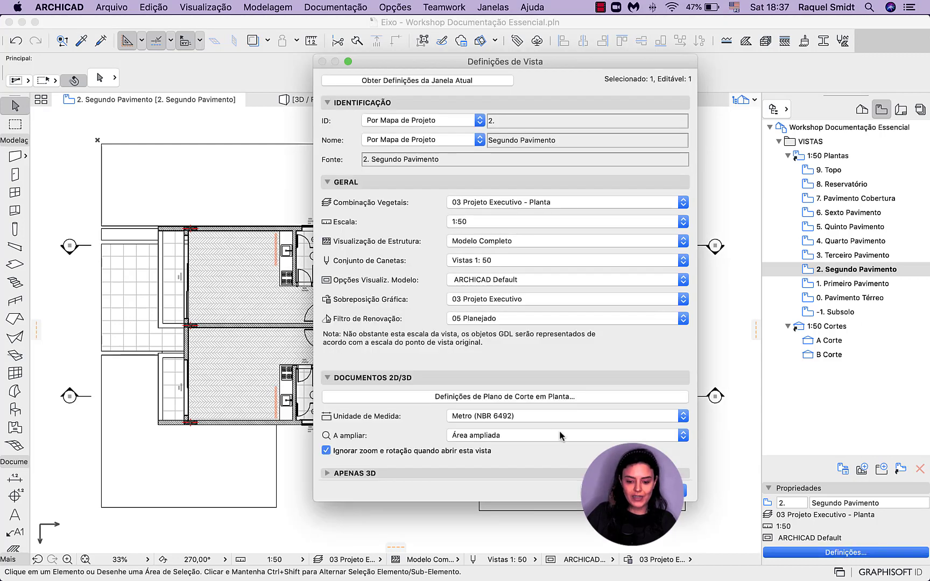
left_click(513, 397)
left_click(542, 258)
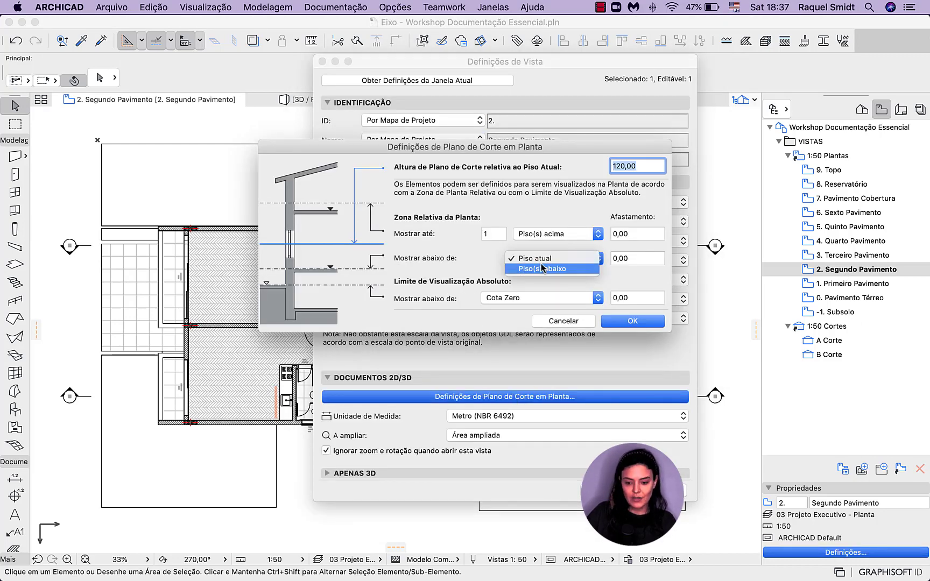
left_click(535, 268)
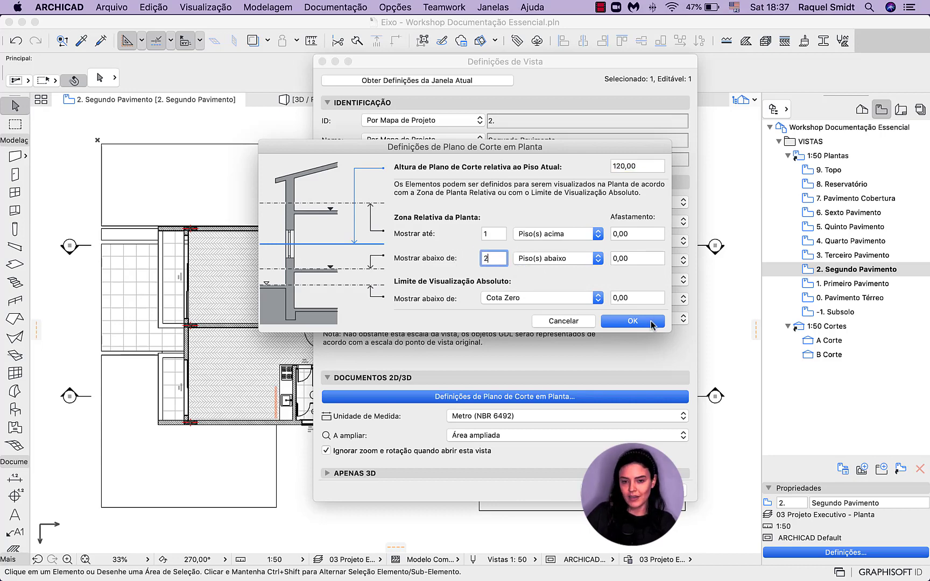
left_click(633, 322)
Step: From the Primeiro Pavimento view, create a new graphic override combination named "03 Projeto Executivo - Pisos Acima"
double_click(844, 284)
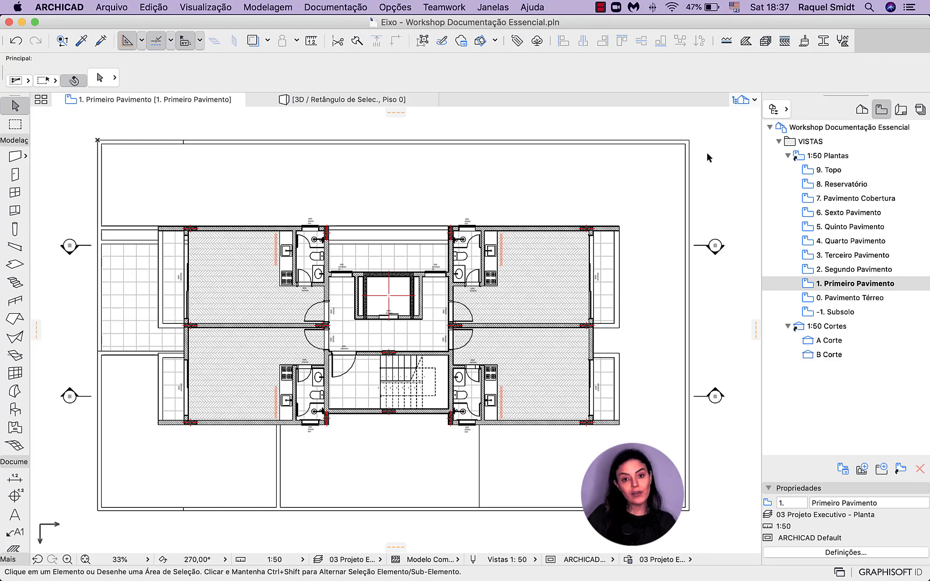
left_click(629, 561)
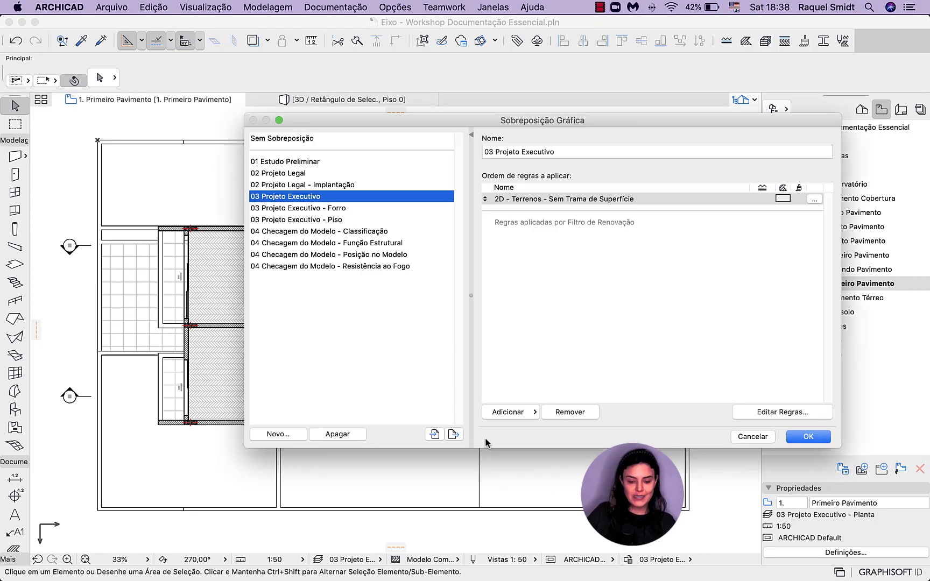
left_click(290, 436)
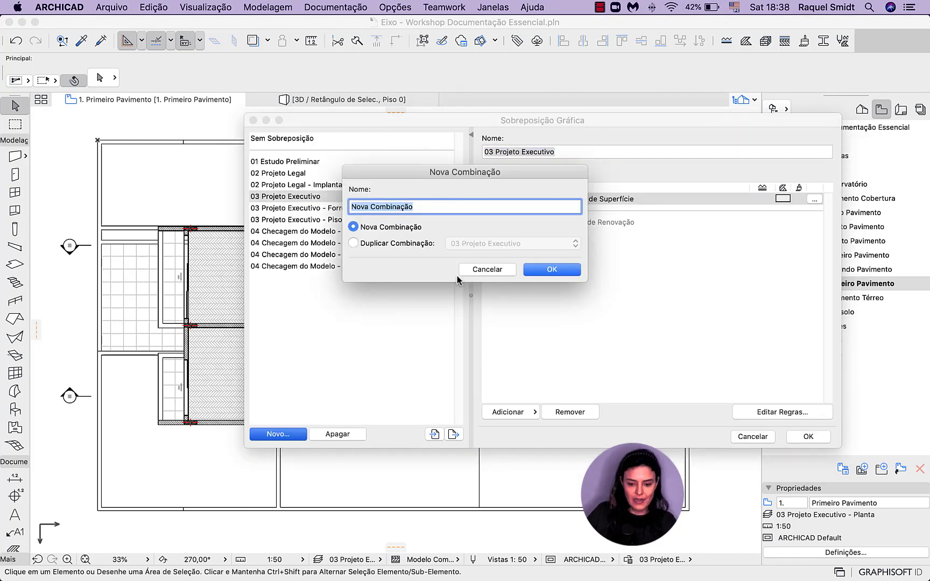
type("03 Projeto Executivo")
type("- Pisos")
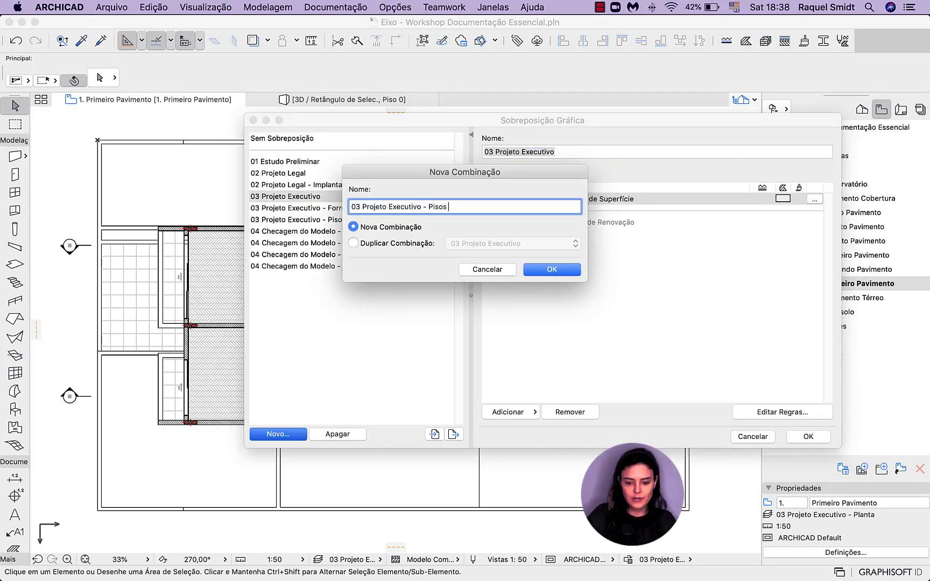
key("Return")
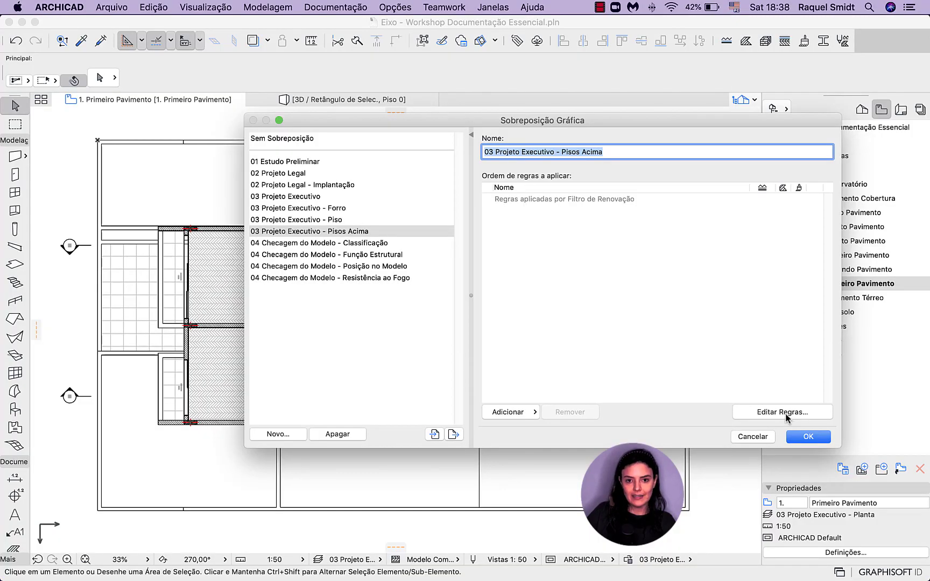
Step: Create a new graphic override rule named "2D - Elementos no Térreo - Caneta Cinza"
left_click(783, 412)
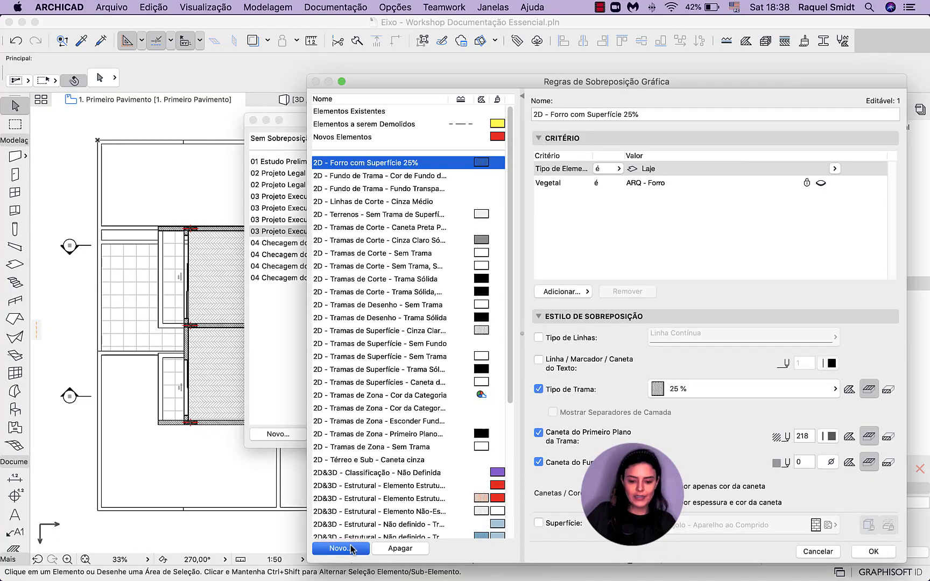
left_click(351, 549)
type("2")
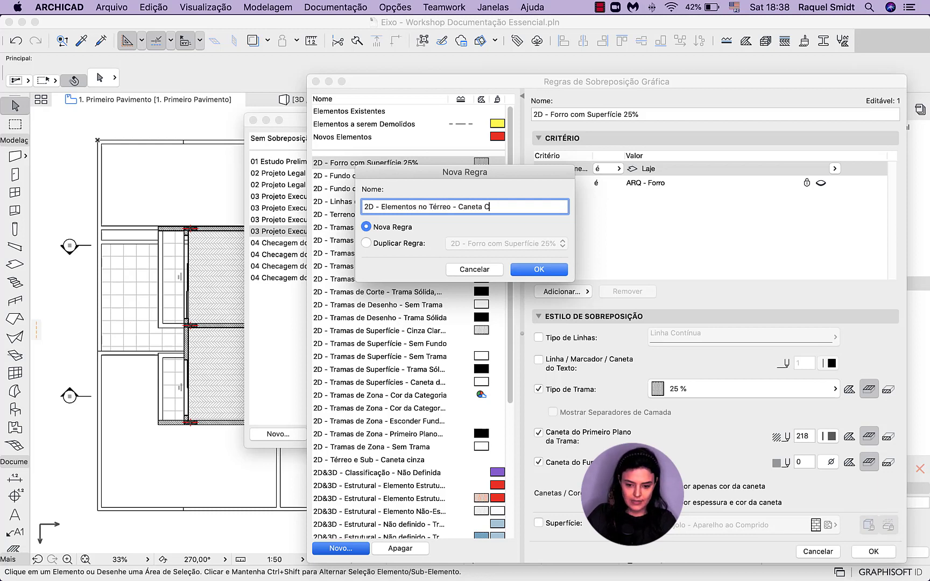
left_click(552, 271)
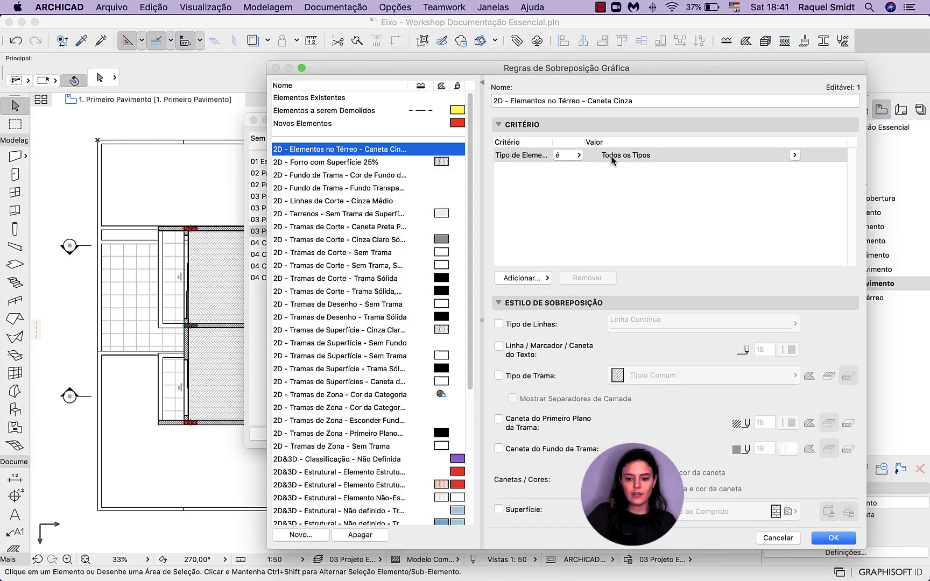
Step: Set the rule's criteria to element type Tipos 3D and Piso de Origem ≤ 0. Pavimento Térreo
left_click(794, 155)
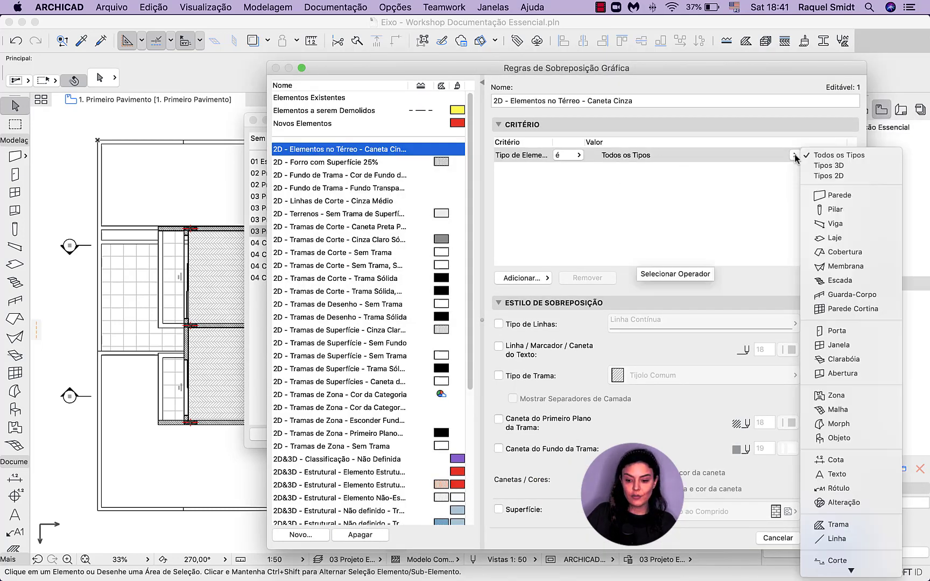
left_click(829, 166)
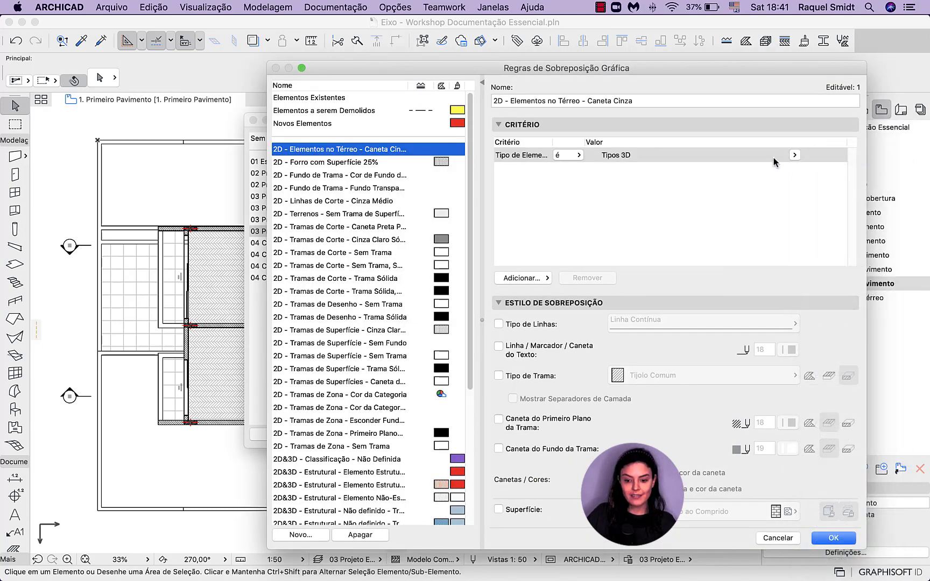
left_click(538, 279)
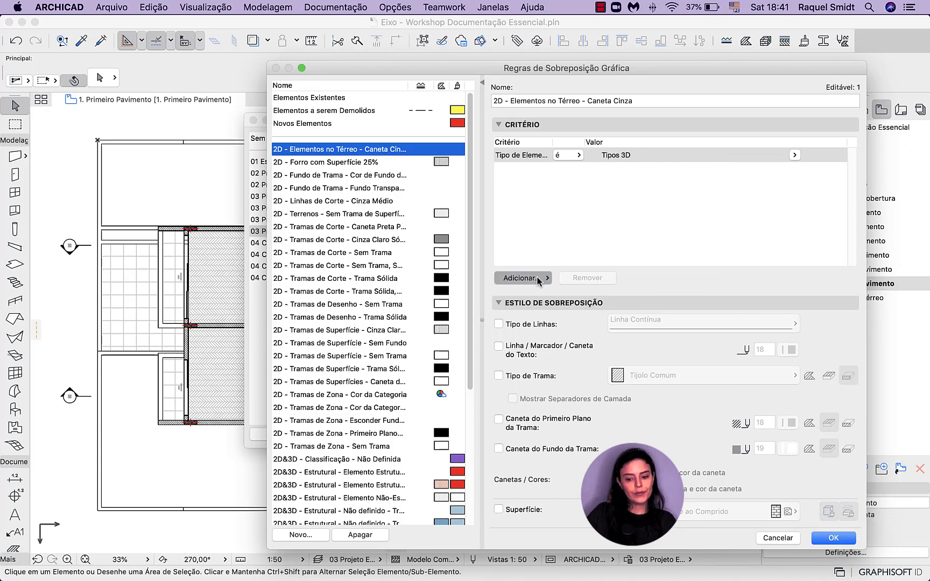
left_click(270, 219)
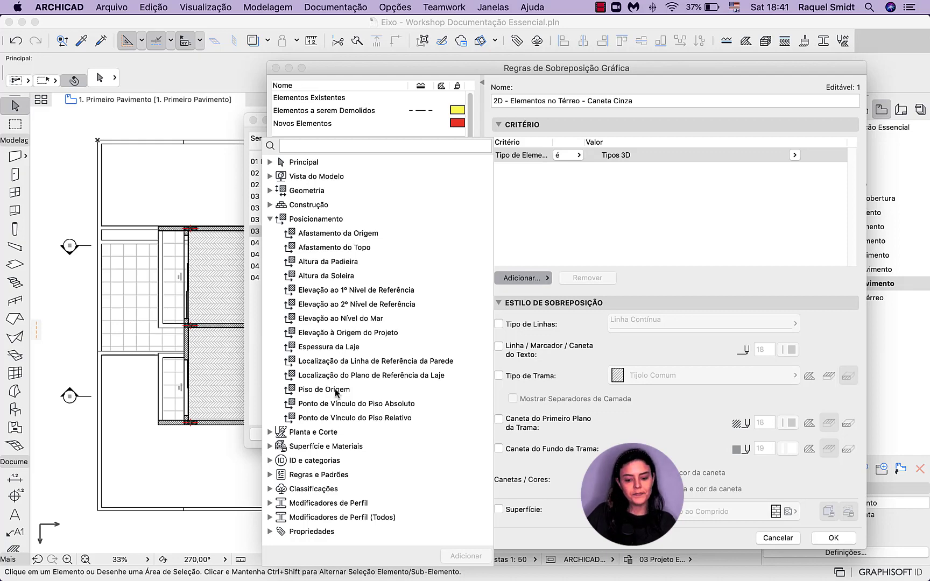
double_click(324, 390)
left_click(581, 162)
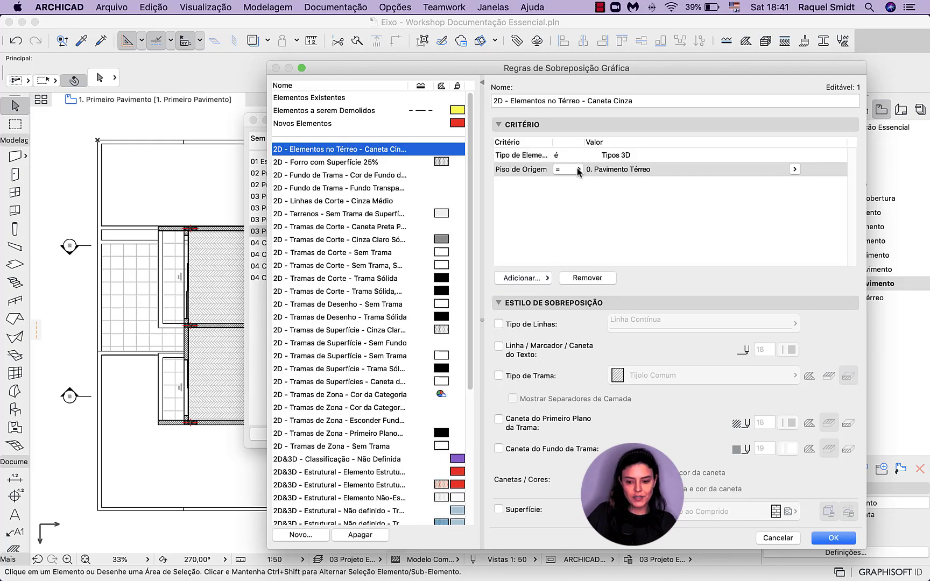
left_click(578, 170)
left_click(609, 218)
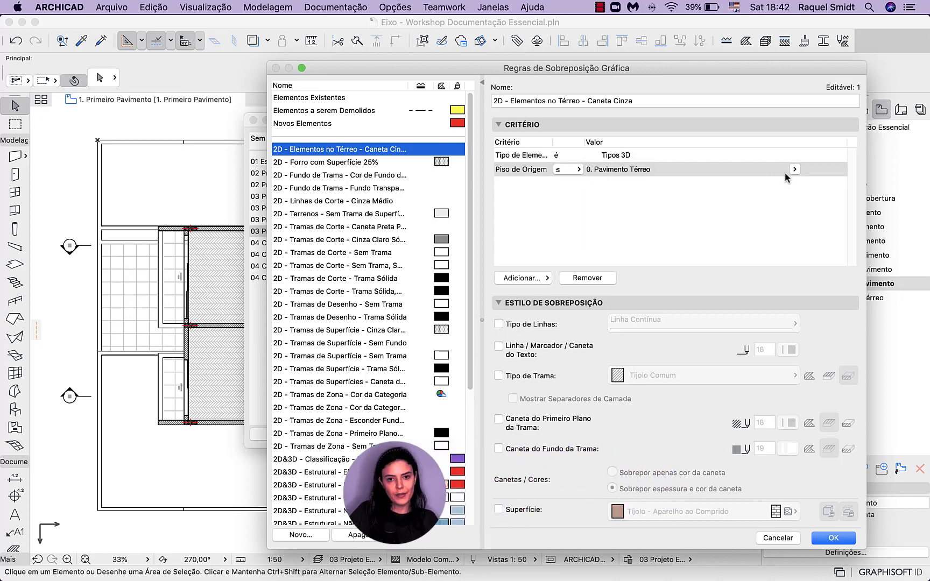
Step: Override the rule's line and fill foreground pens with pen 18 and the fill background with pen 19, and save the rule
left_click(508, 350)
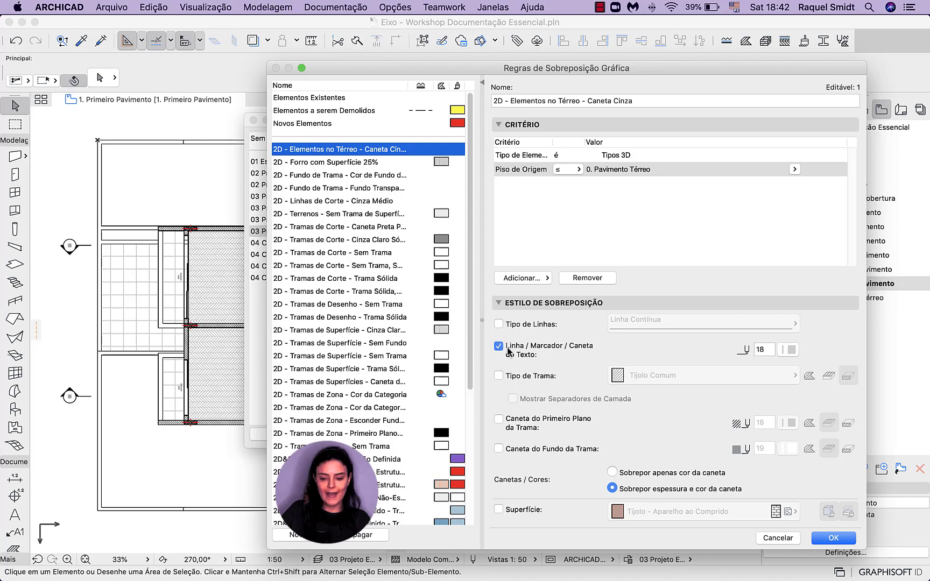
left_click(791, 351)
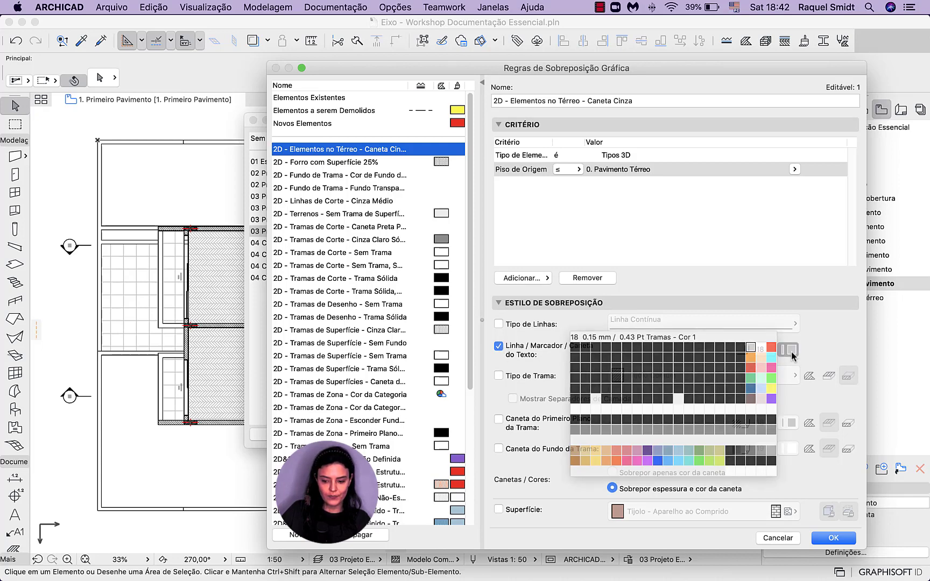
left_click(791, 352)
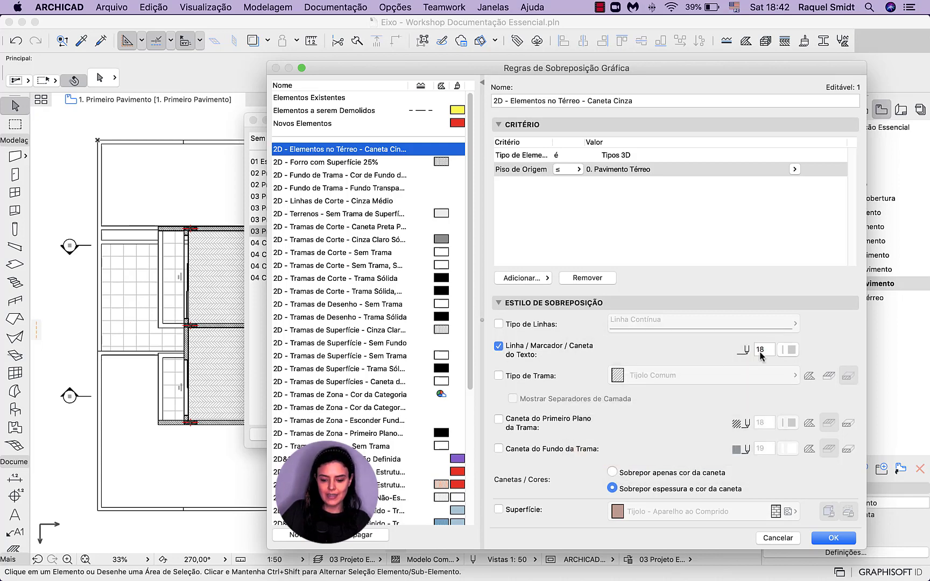
left_click(499, 420)
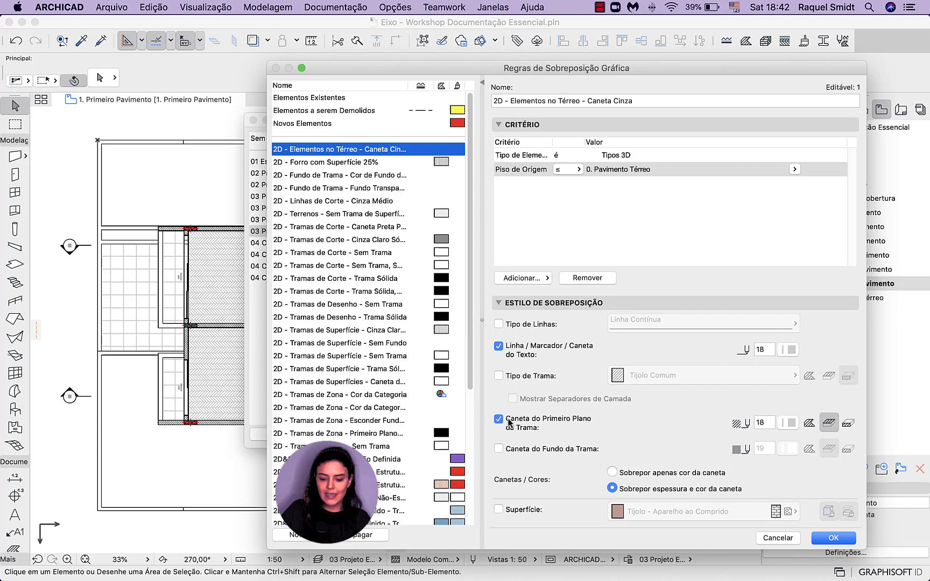
left_click(789, 423)
left_click(741, 426)
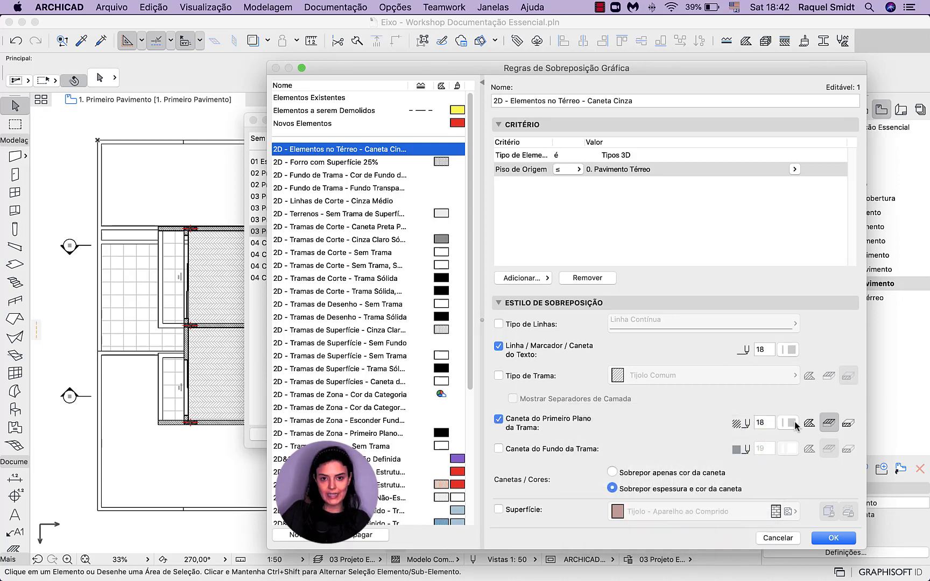
left_click(514, 451)
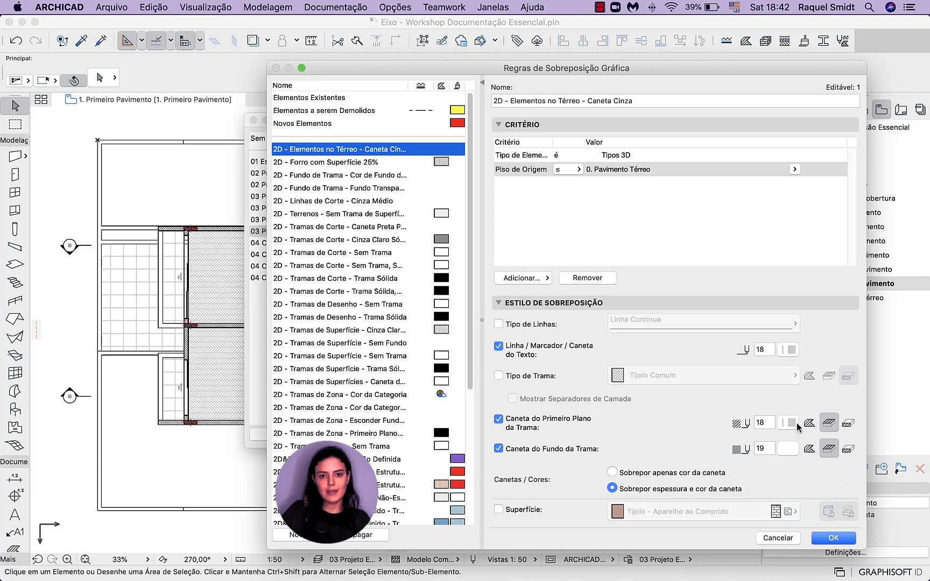
left_click(849, 540)
Step: Add the "2D - Elementos no Térreo - Caneta Cinza" rule to the Pisos Acima combination and apply that combination to the first-floor plan
left_click(533, 412)
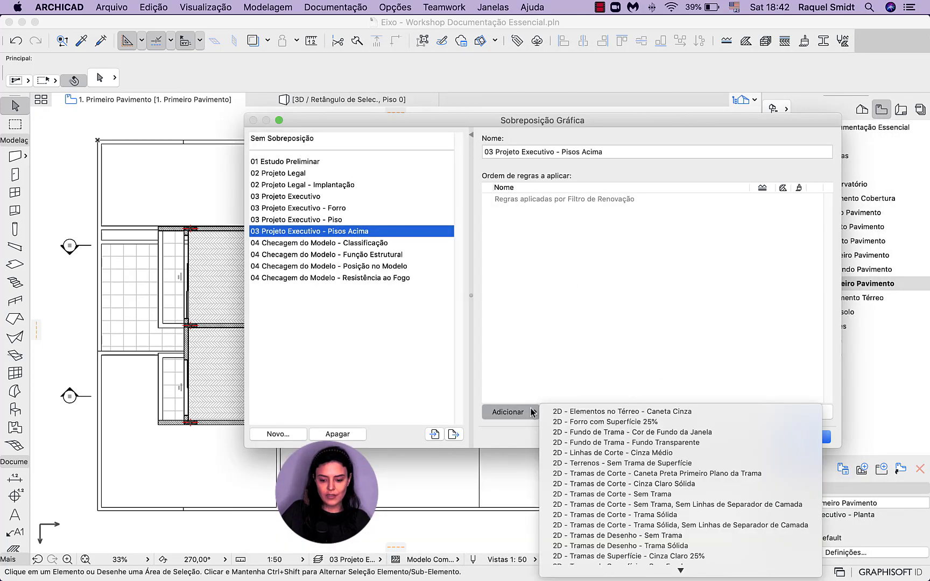
left_click(578, 412)
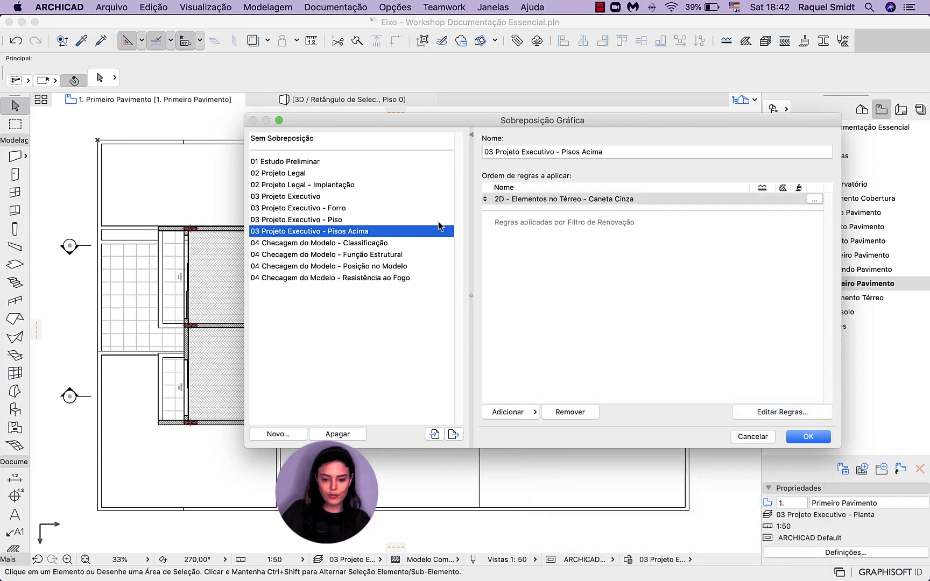
key("Return")
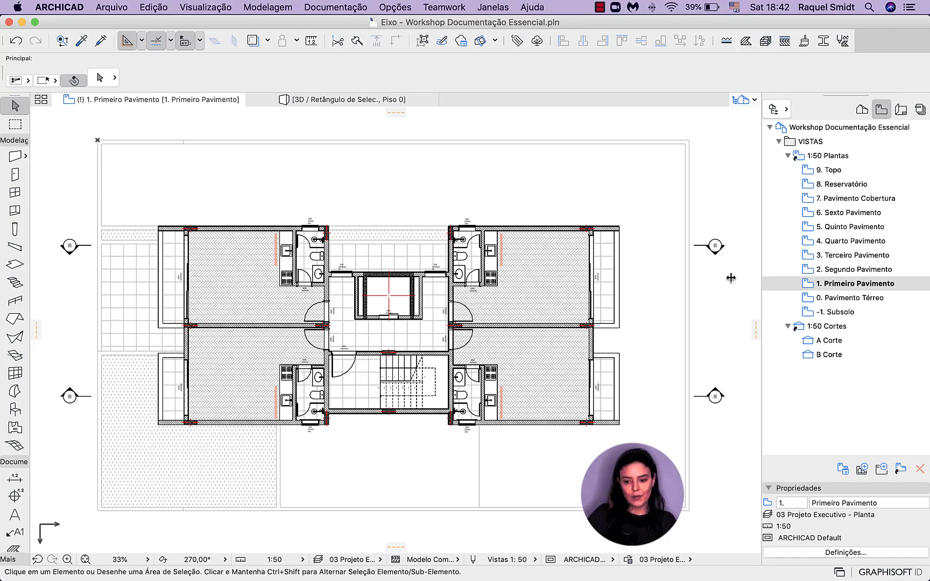
left_click(662, 559)
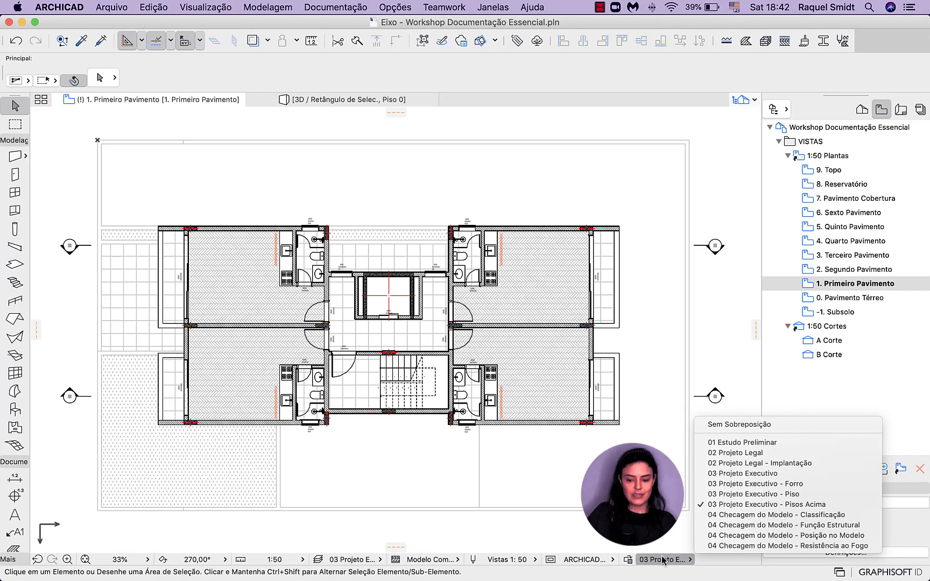
left_click(723, 505)
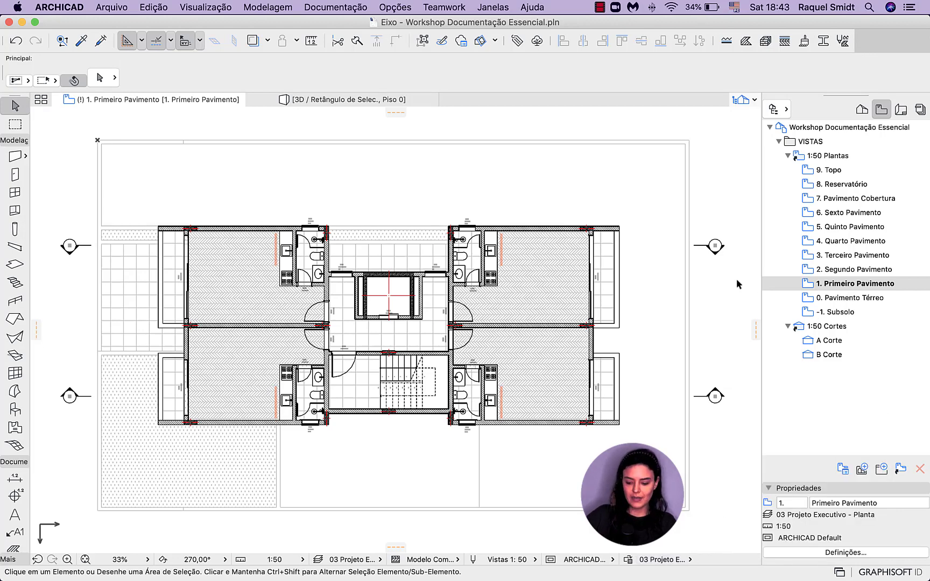
Step: Go down to the ground-floor plan and switch its graphic override combination to 03 Projeto Executivo
key("super+Down")
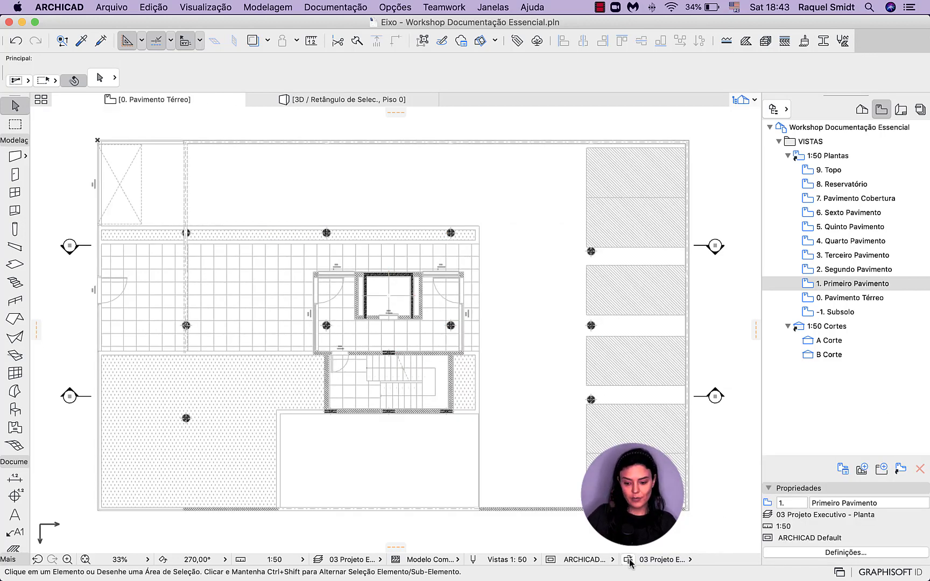
left_click(670, 561)
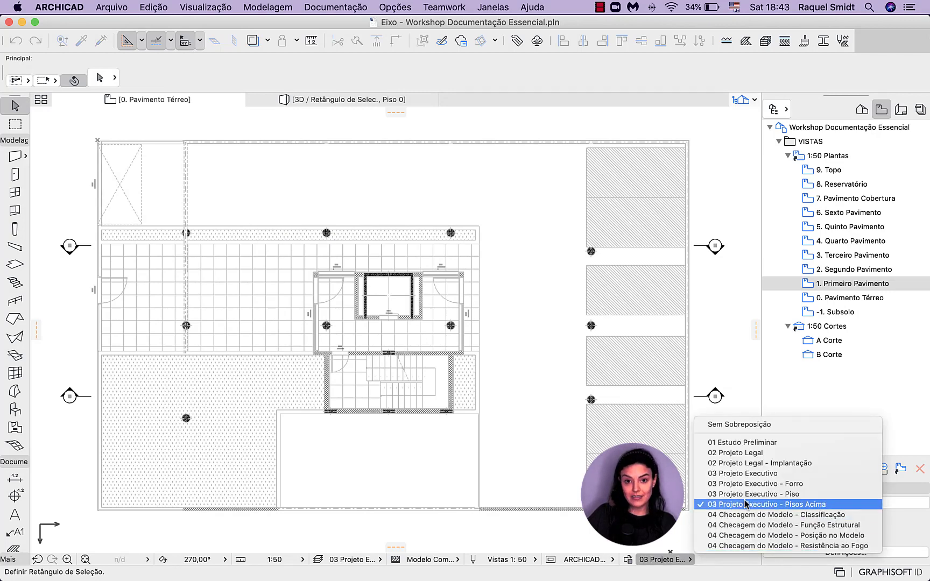
left_click(751, 473)
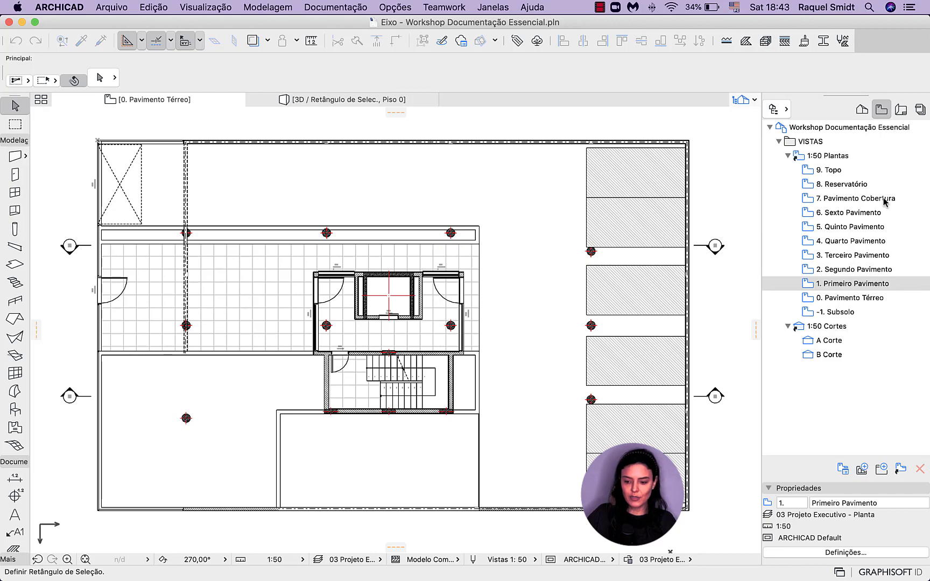
Step: Set the graphic override of the saved plan views from 1. Primeiro Pavimento to 9. Topo to 03 Projeto Executivo - Pisos Acima
left_click(838, 170, "shift")
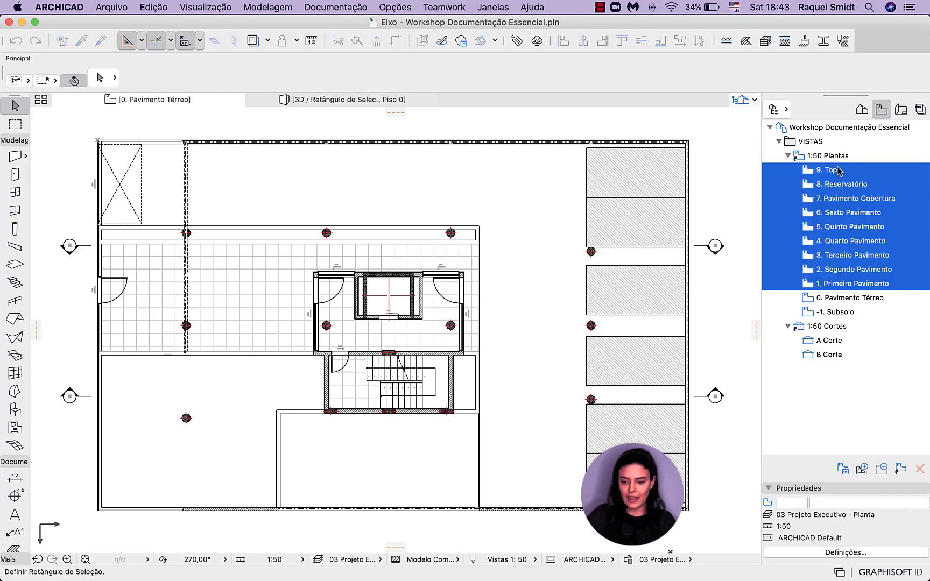
left_click(833, 553)
left_click(529, 300)
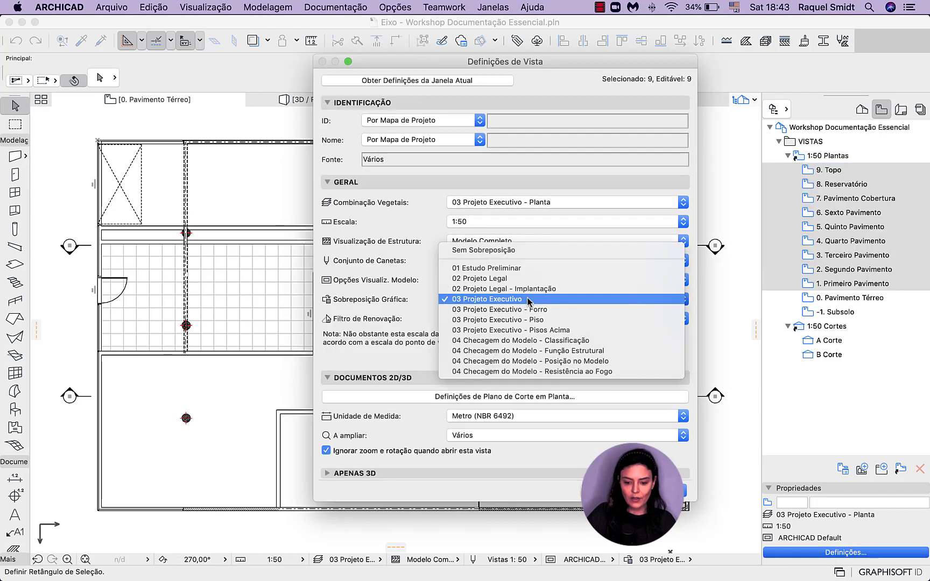
left_click(539, 331)
key("Return")
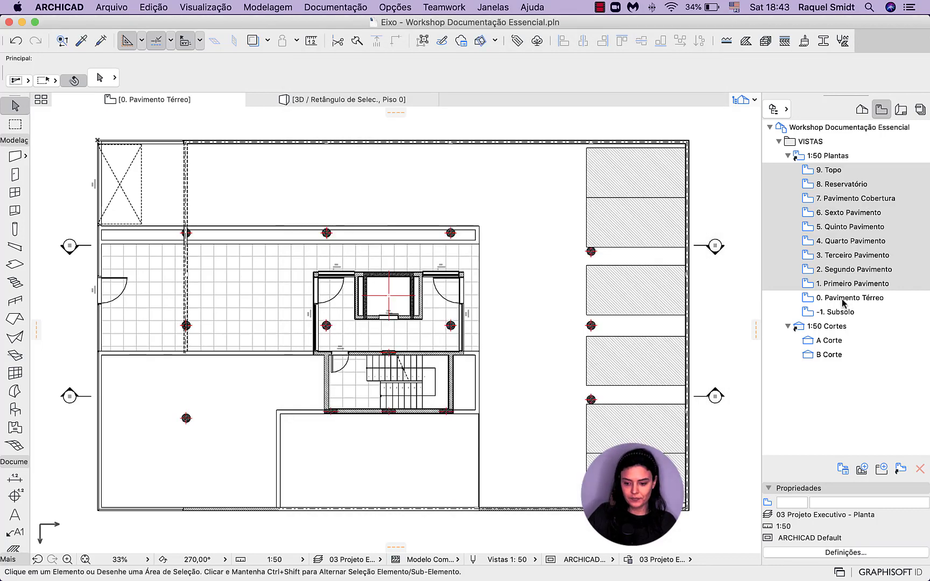
Step: Open the saved ground-floor, basement and first-floor plan views in turn to check how each one displays
double_click(851, 297)
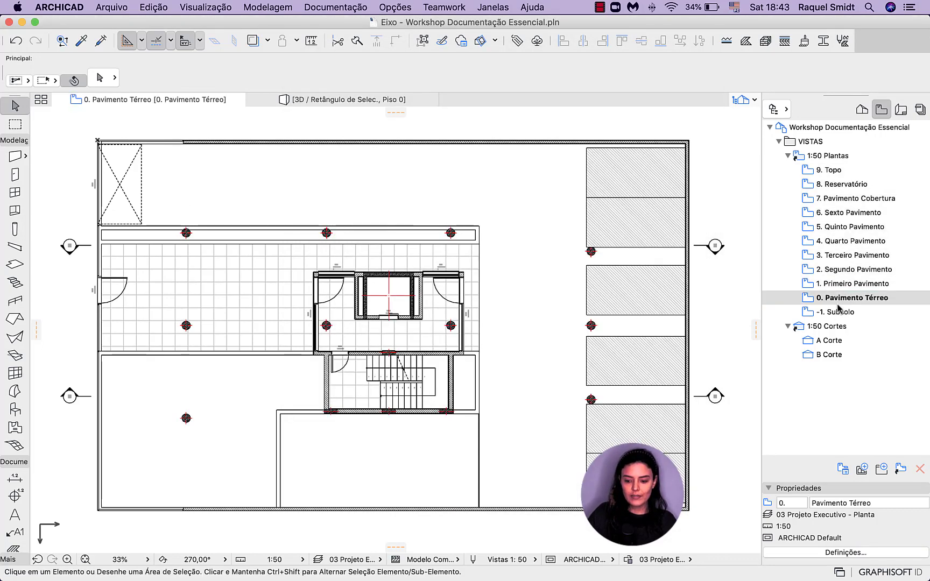
double_click(834, 314)
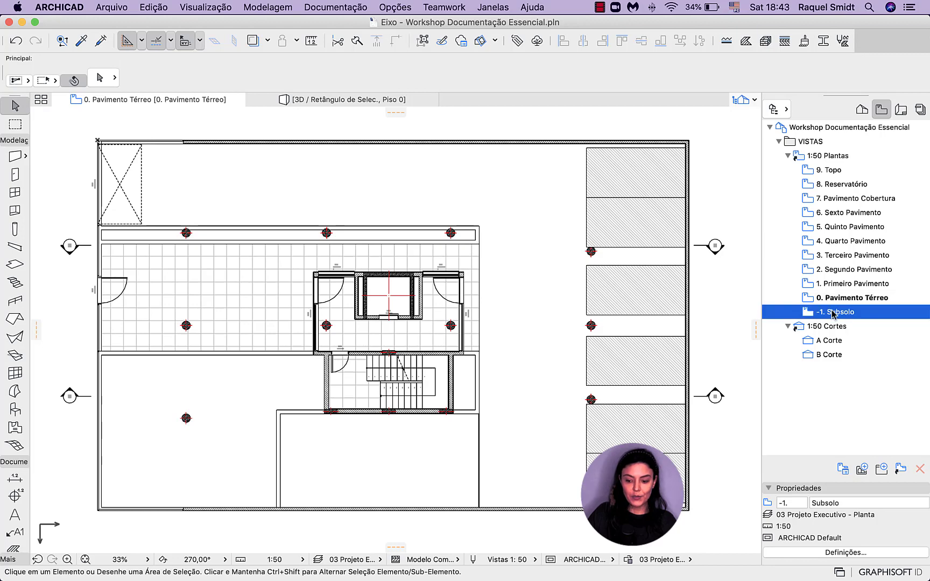
double_click(842, 284)
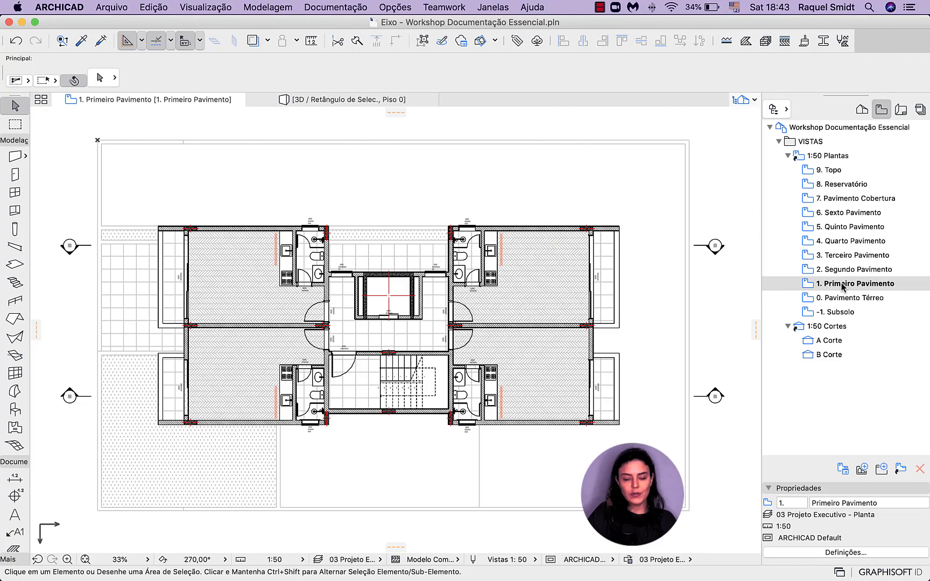